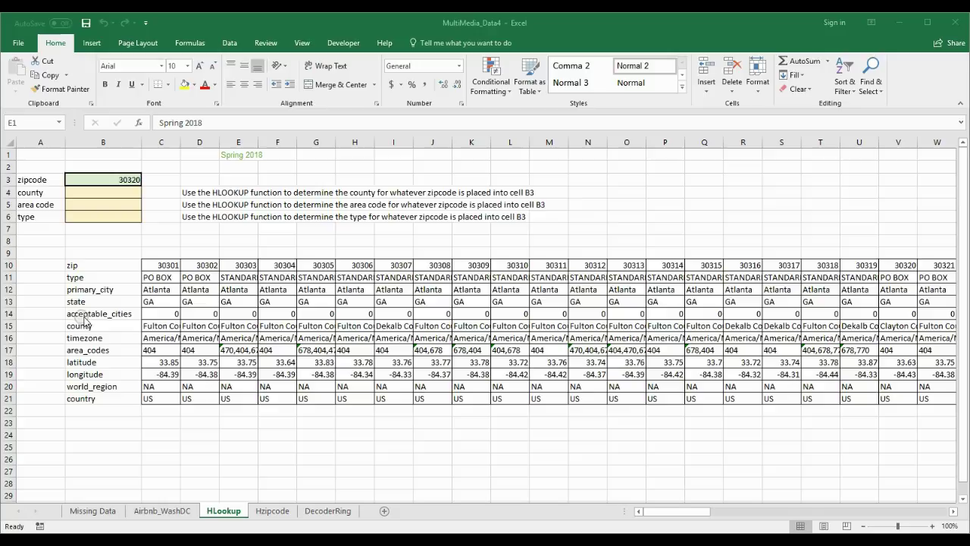
Name the zip code data range C10:DD21, without its row labels, as TABLE.
{"action": "left_click", "coordinate": [151, 265]}
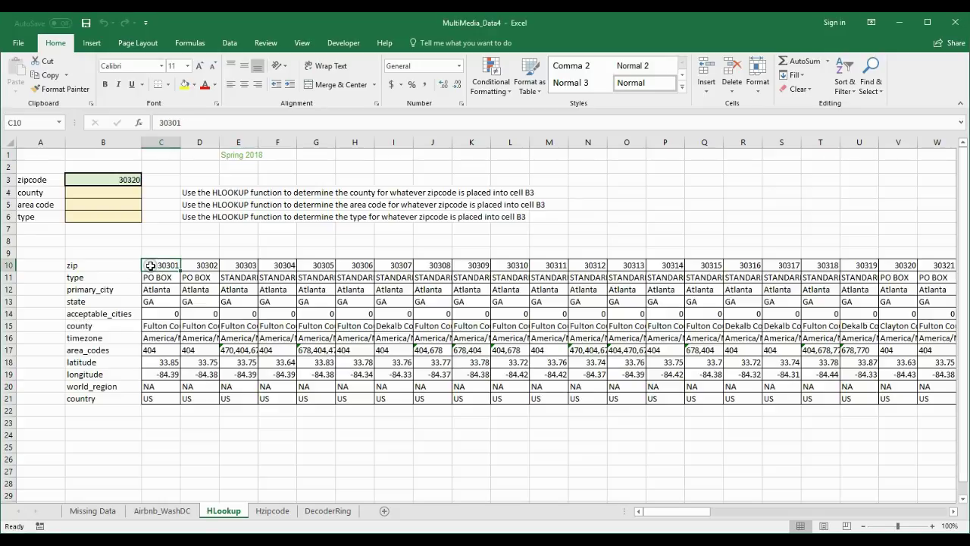
{"action": "left_click_drag", "start_coordinate": [151, 265], "coordinate": [839, 399]}
{"action": "left_click", "coordinate": [43, 123]}
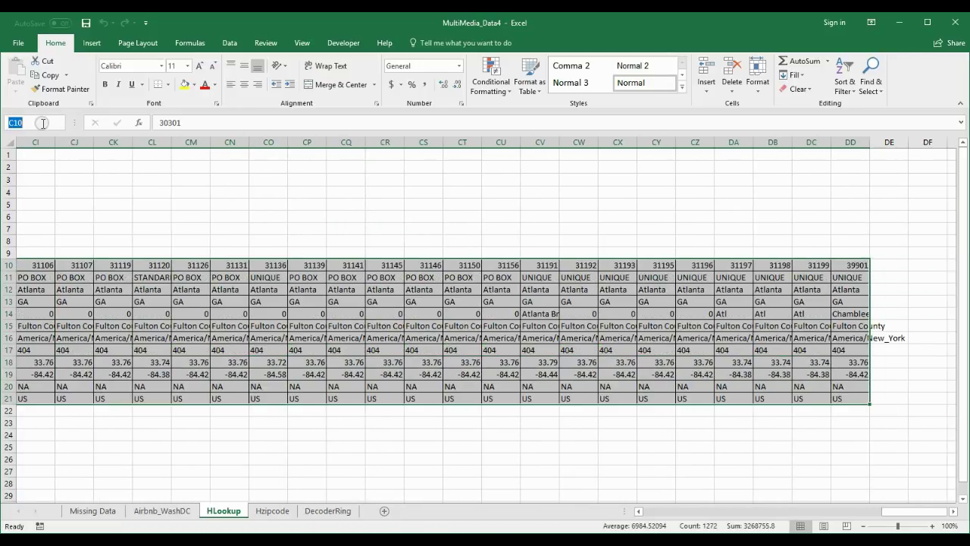
{"action": "type", "text": "TABLE"}
{"action": "key", "text": "Return"}
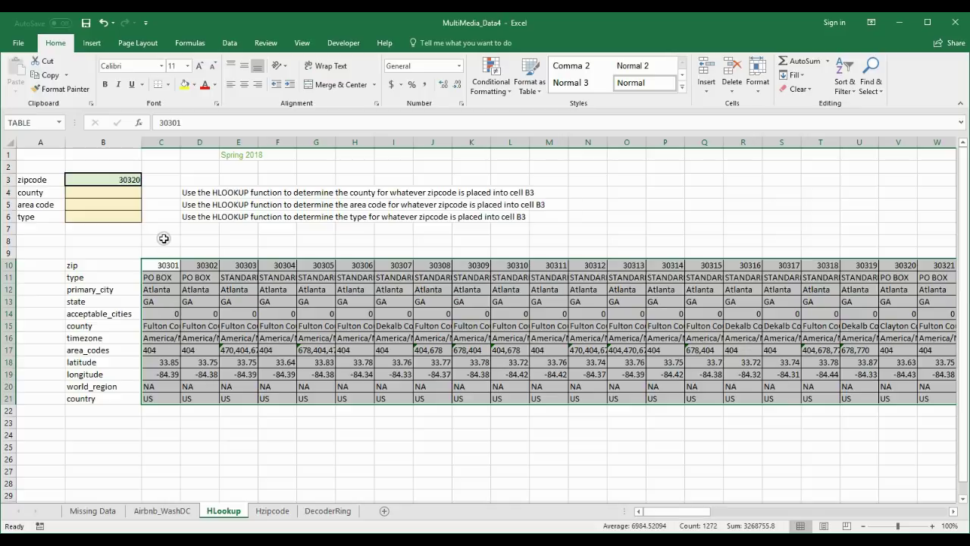
Enter the formula =HLOOKUP(B3,TABLE,6,0) in cell B4 to look up the zip code's county.
{"action": "double_click", "coordinate": [104, 192]}
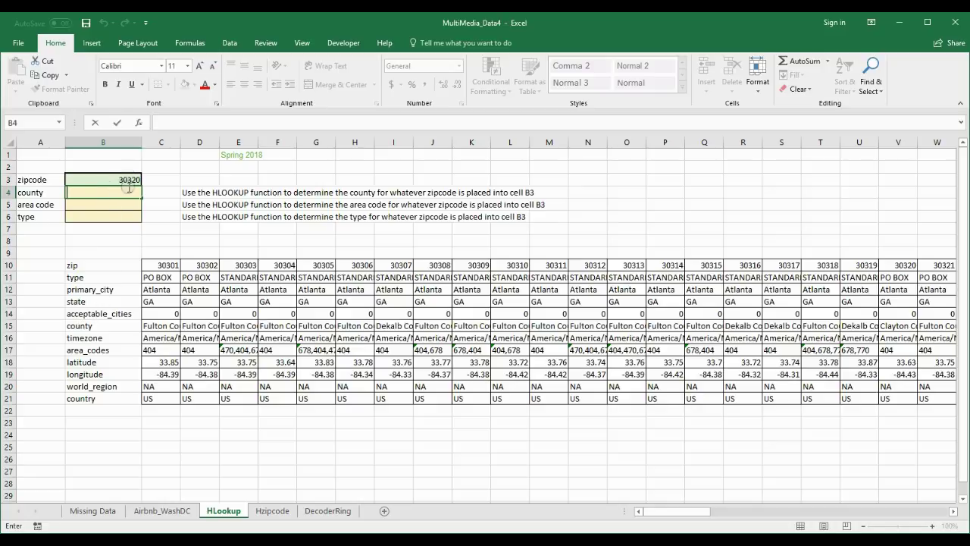
{"action": "type", "text": "="}
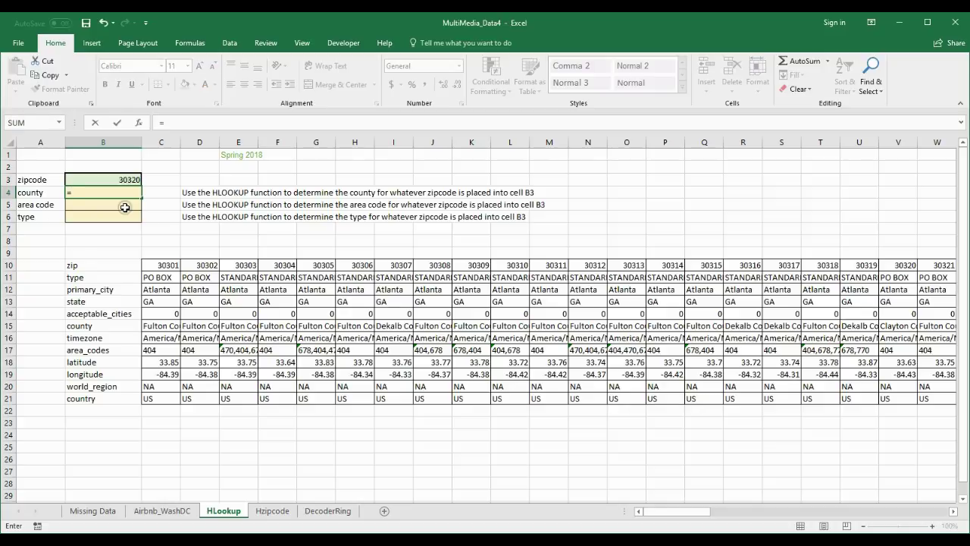
{"action": "type", "text": "hlookup"}
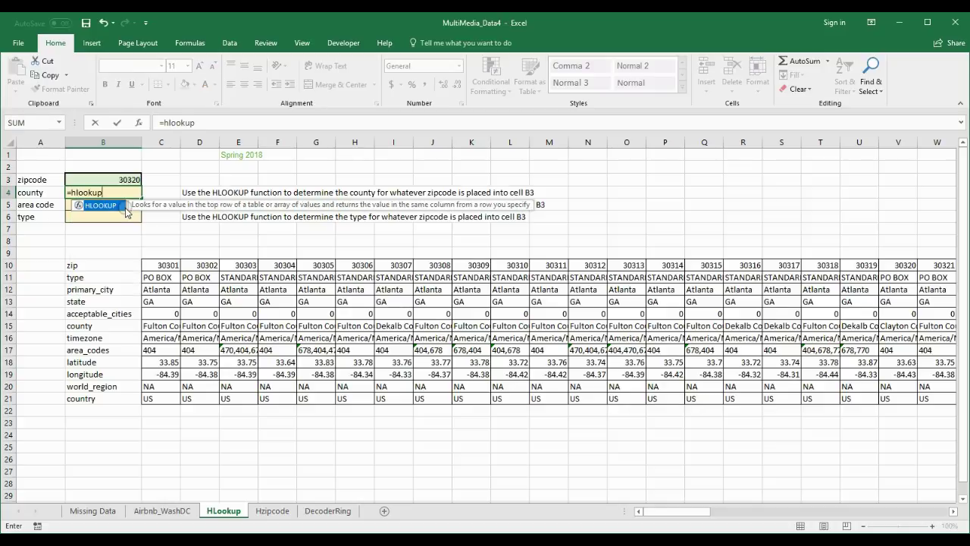
{"action": "type", "text": "("}
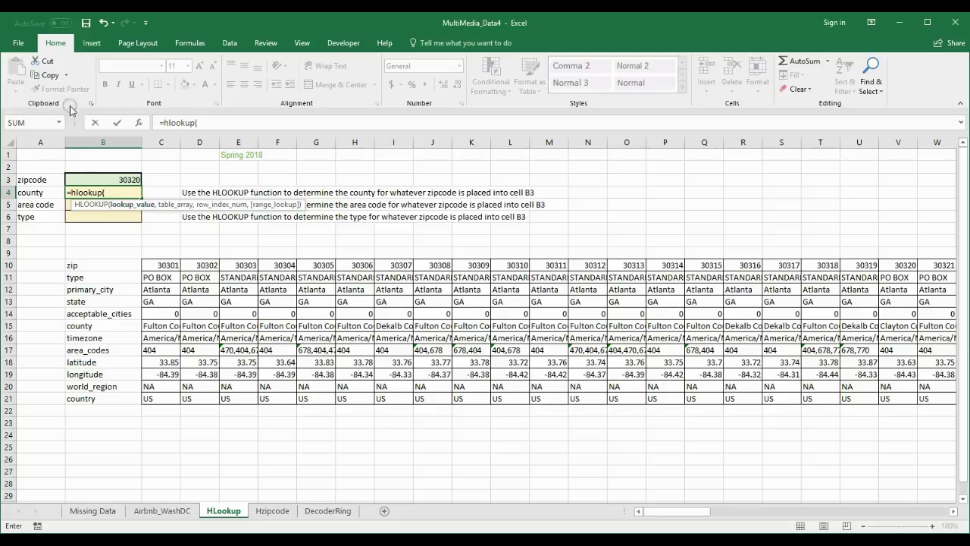
{"action": "left_click", "coordinate": [94, 181]}
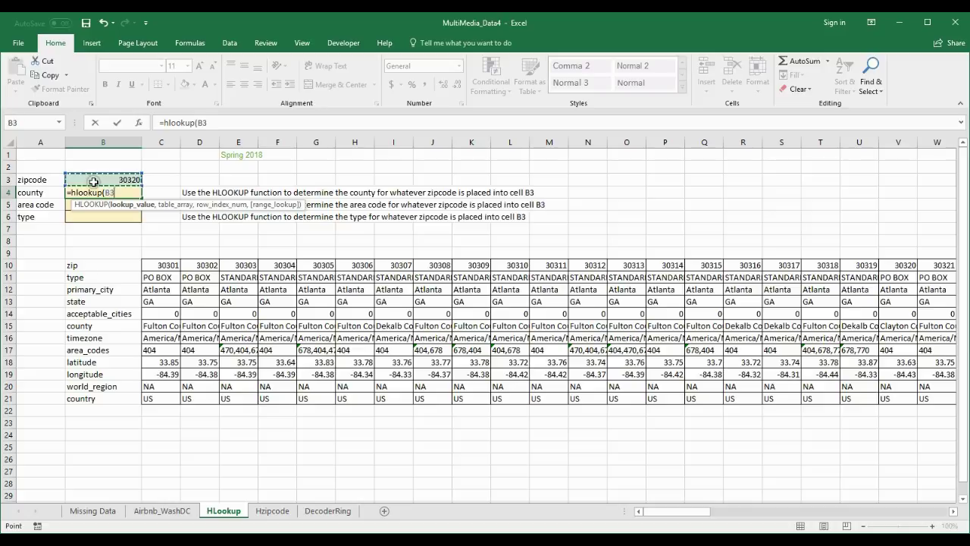
{"action": "type", "text": ","}
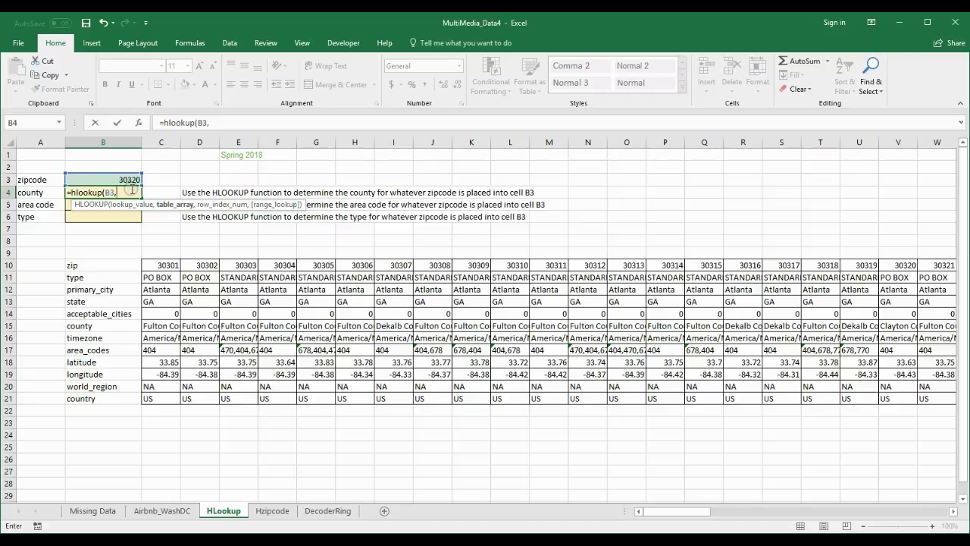
{"action": "type", "text": "TABLE,"}
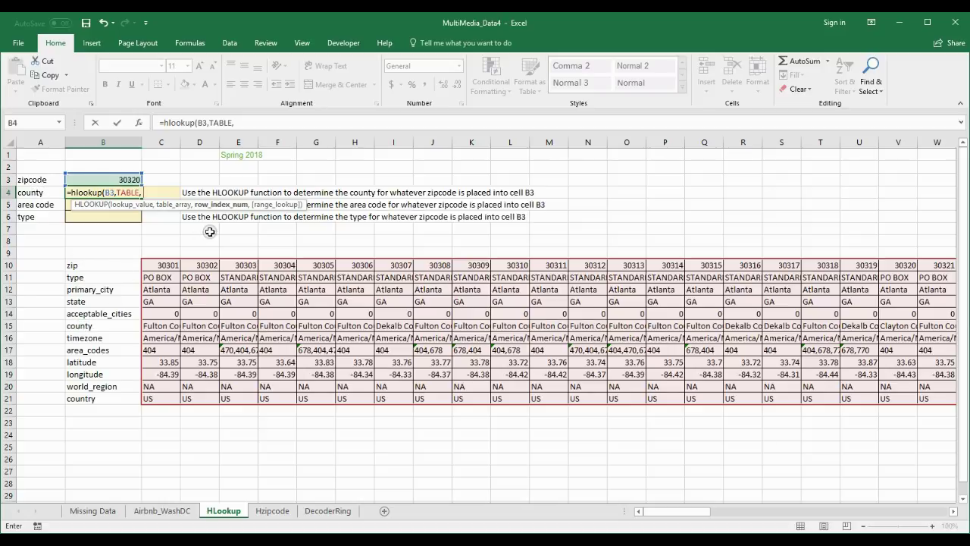
{"action": "type", "text": "6,"}
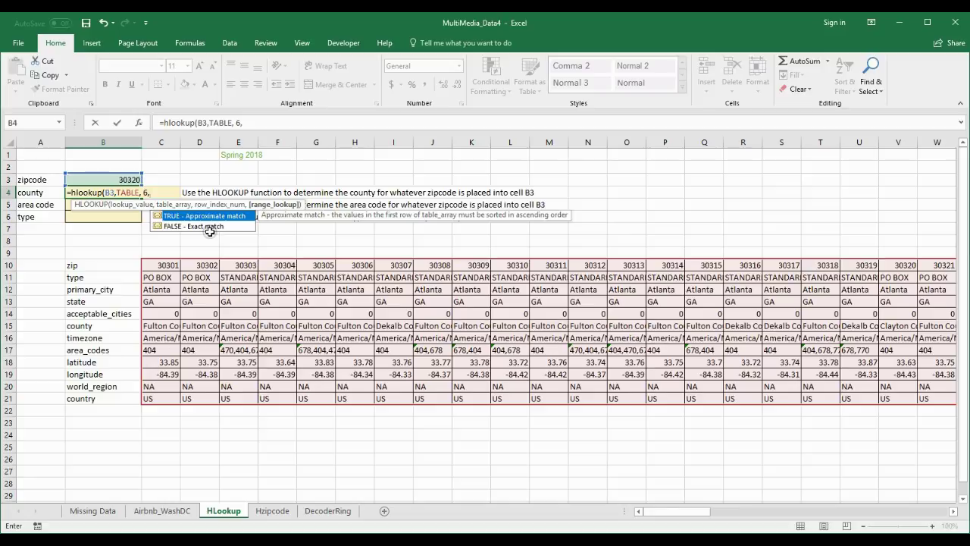
{"action": "key", "text": "BackSpace"}
{"action": "left_click", "coordinate": [209, 225]}
{"action": "double_click", "coordinate": [209, 226]}
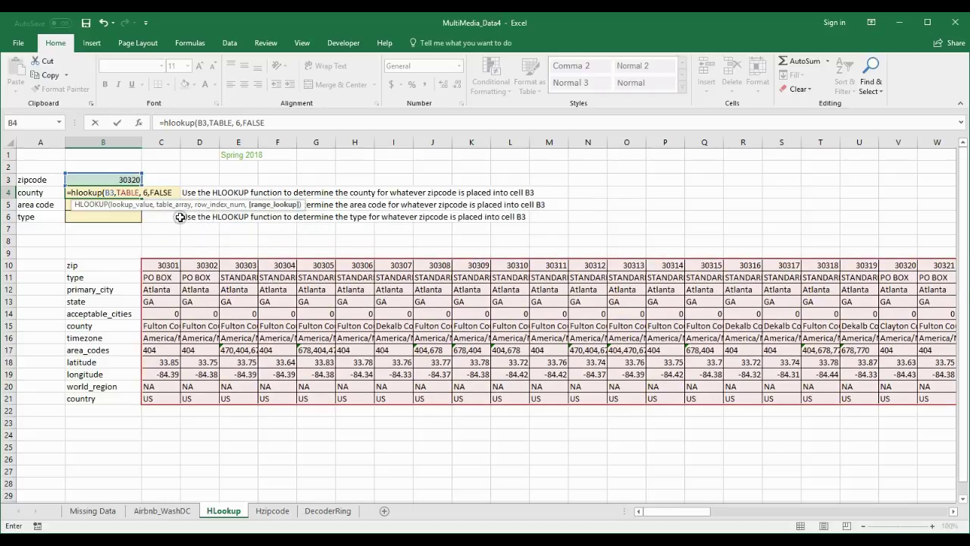
{"action": "key", "text": "BackSpace"}
{"action": "key", "text": "BackSpace"}
{"action": "key", "text": "BackSpace"}
{"action": "key", "text": "BackSpace"}
{"action": "key", "text": "BackSpace"}
{"action": "key", "text": "BackSpace"}
{"action": "type", "text": ", 0)"}
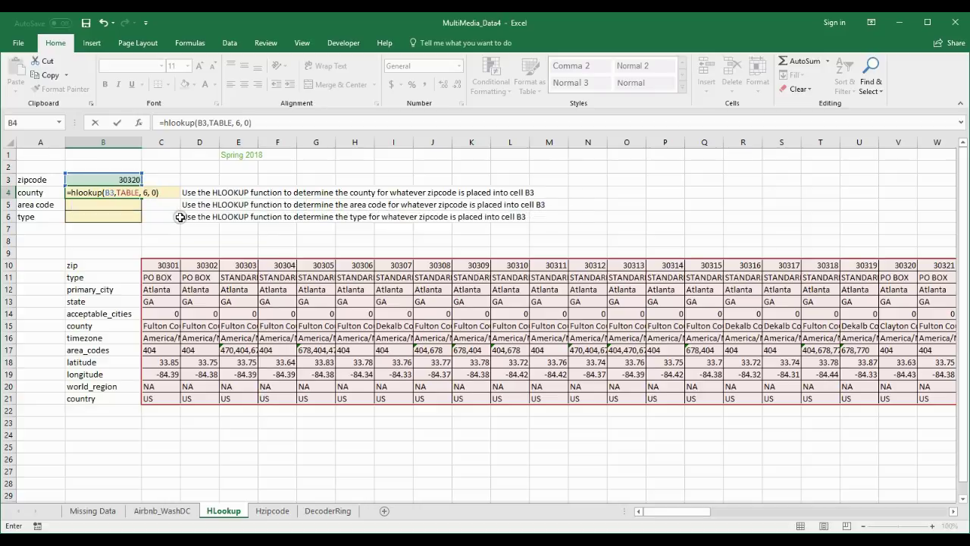
{"action": "key", "text": "Return"}
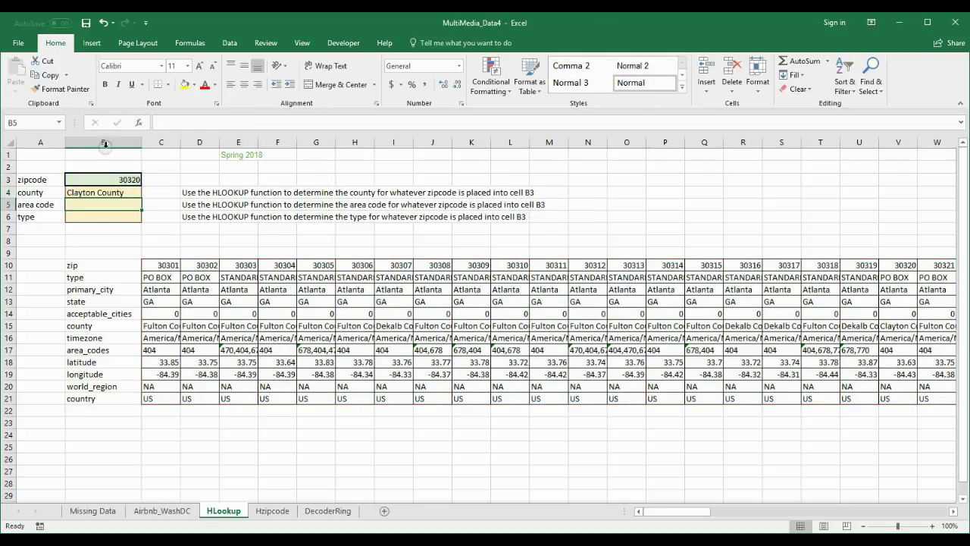
Enter the formula =HLOOKUP(B3,TABLE,9,0) in cell B5 for the area code.
{"action": "double_click", "coordinate": [129, 202]}
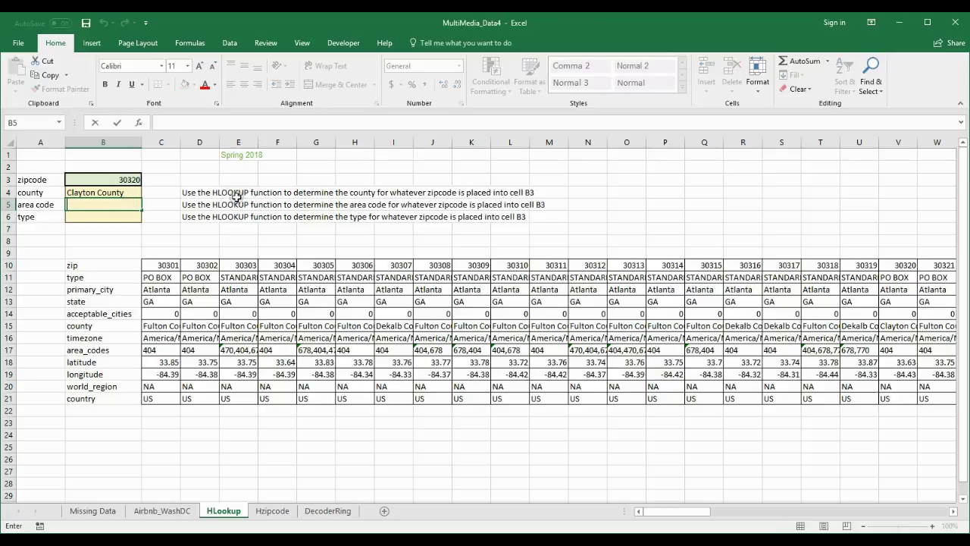
{"action": "type", "text": "="}
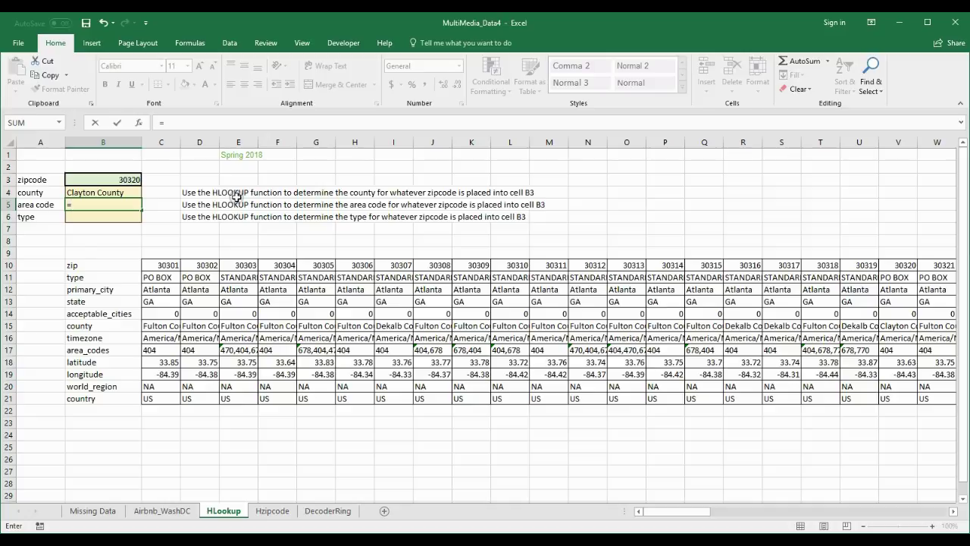
{"action": "type", "text": "hlookup("}
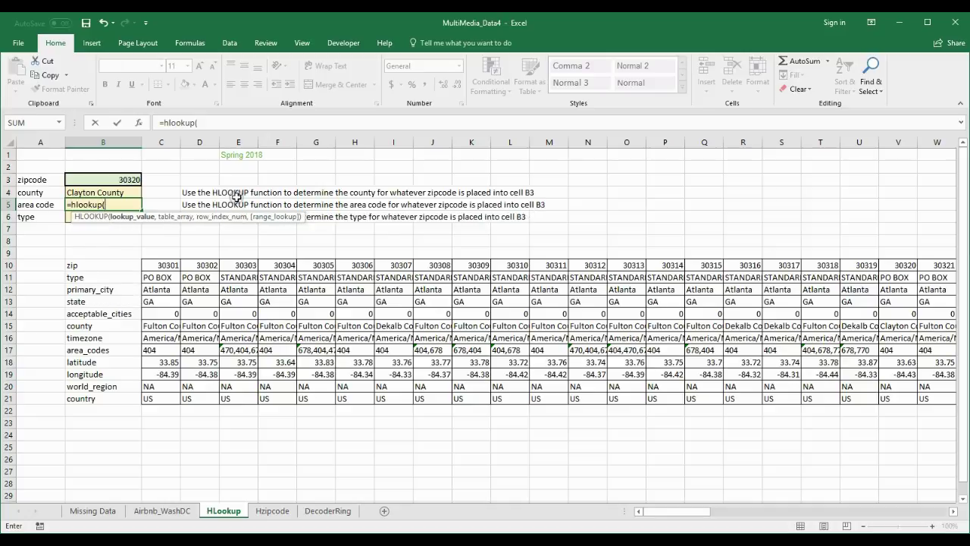
{"action": "type", "text": "b3"}
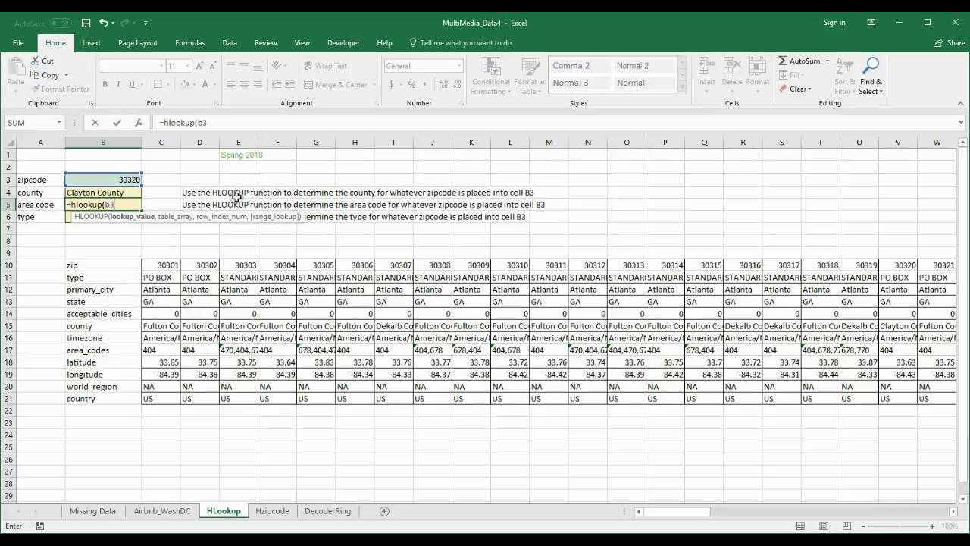
{"action": "type", "text": ","}
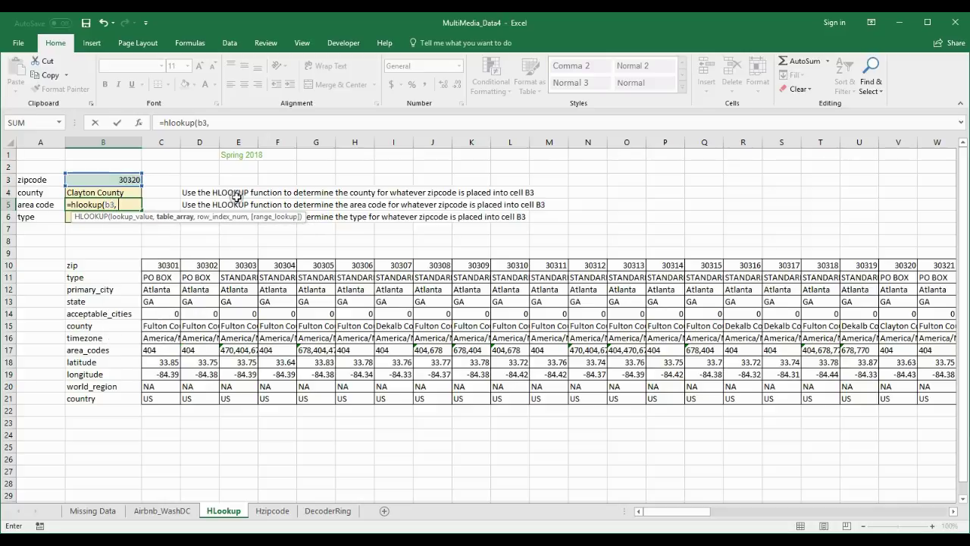
{"action": "type", "text": " TABLE,"}
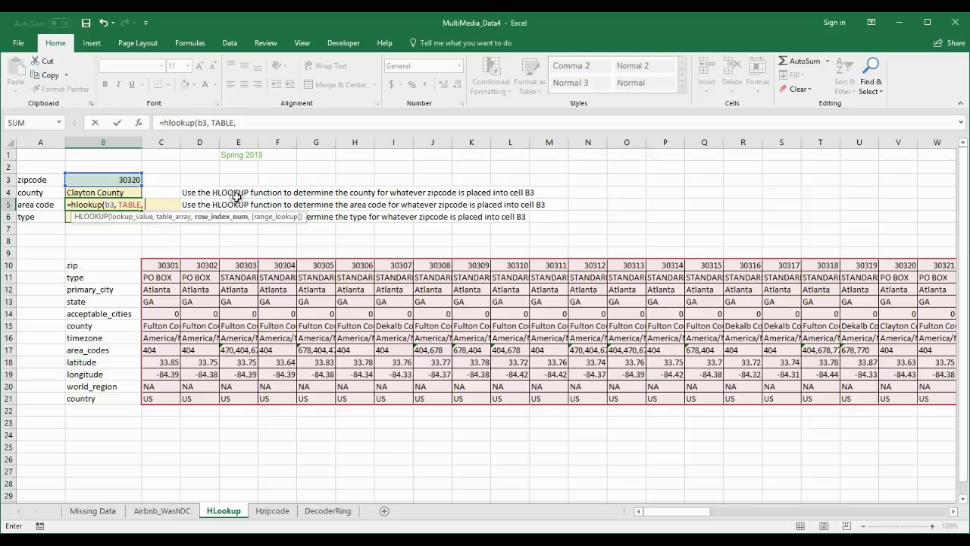
{"action": "left_click", "coordinate": [93, 326]}
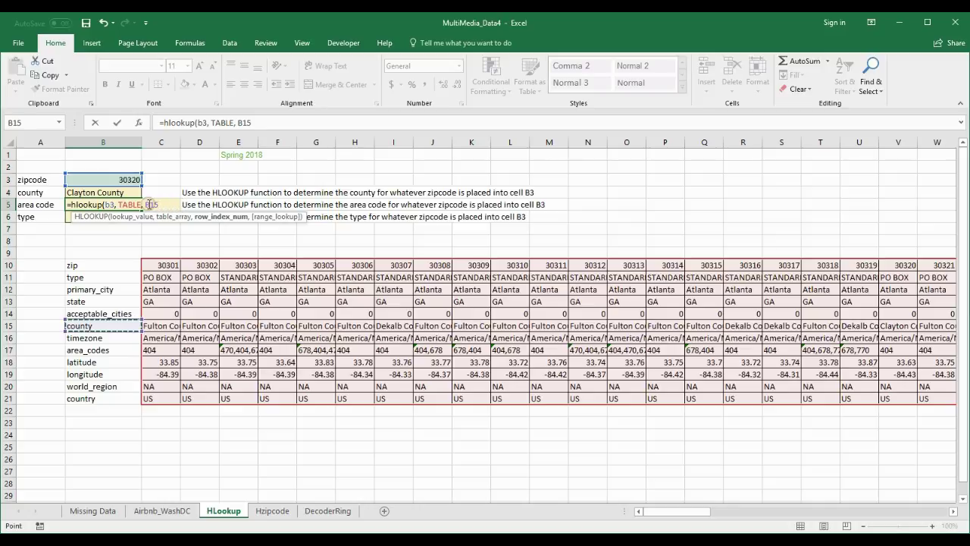
{"action": "key", "text": "BackSpace"}
{"action": "key", "text": "BackSpace"}
{"action": "key", "text": "BackSpace"}
{"action": "type", "text": "9,"}
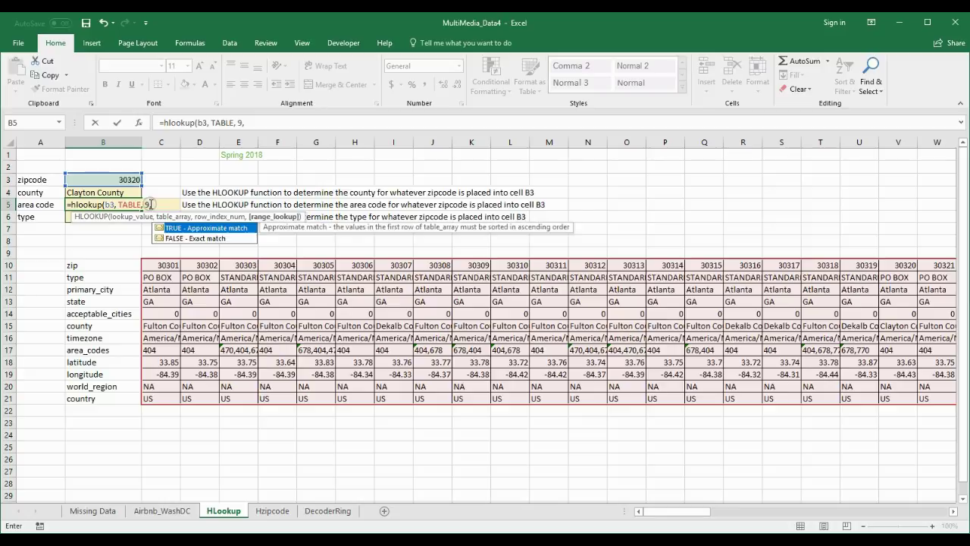
{"action": "type", "text": " 0-"}
{"action": "key", "text": "BackSpace"}
{"action": "type", "text": ")"}
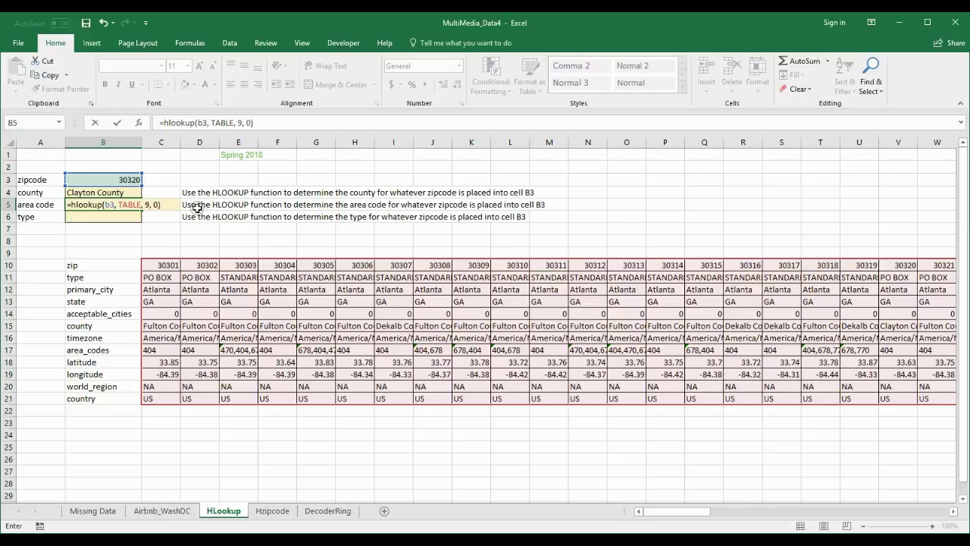
{"action": "key", "text": "Return"}
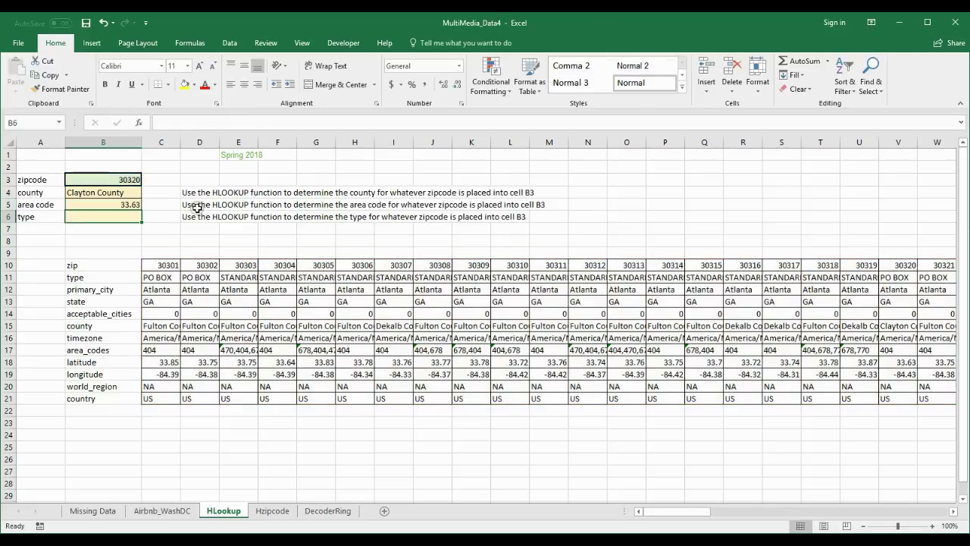
Enter the formula =HLOOKUP(B3,TABLE,2,0) in cell B6 to look up the zip code's type.
{"action": "double_click", "coordinate": [114, 218]}
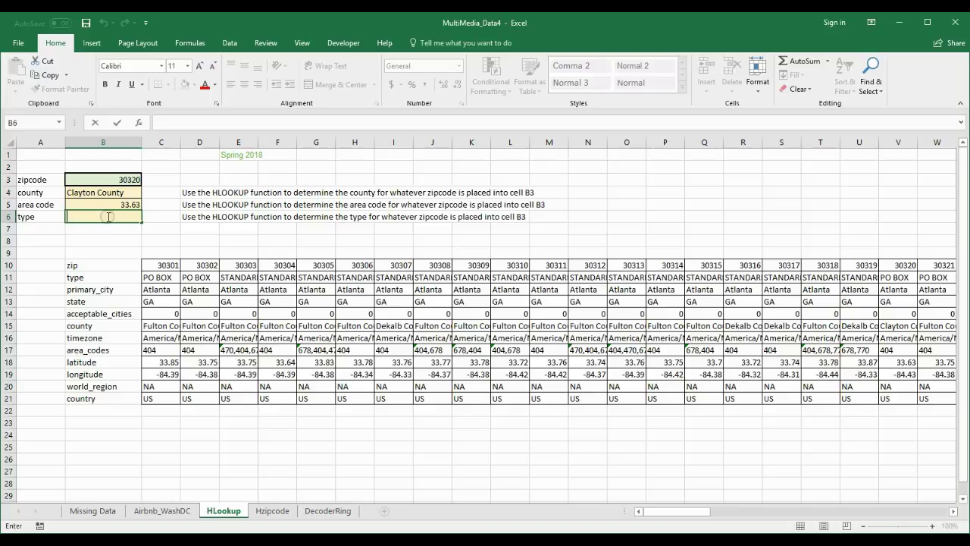
{"action": "type", "text": "=hloo"}
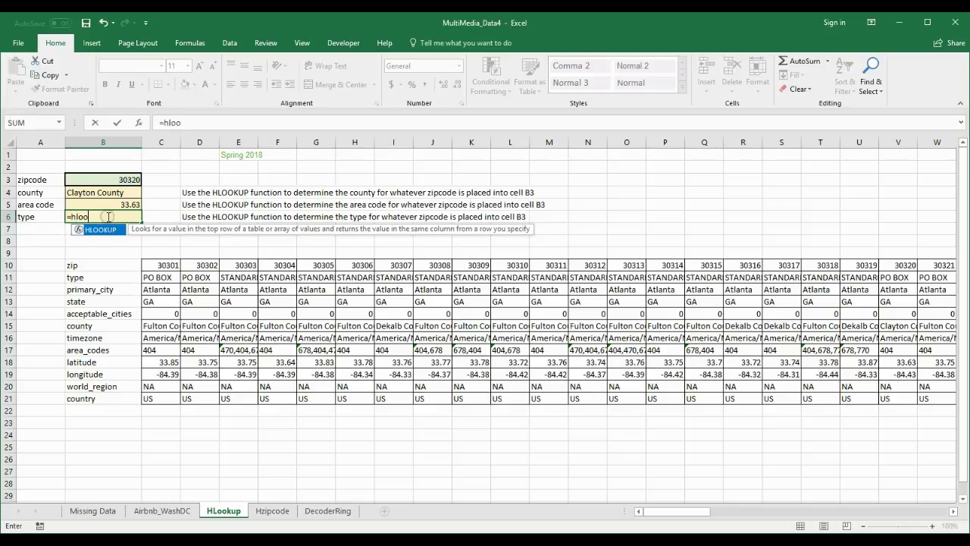
{"action": "type", "text": "kup("}
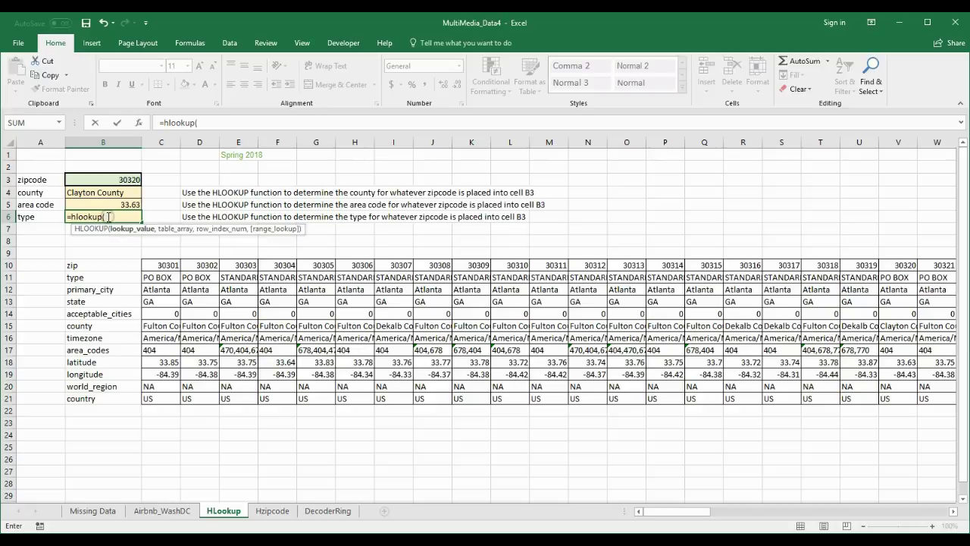
{"action": "type", "text": "B#"}
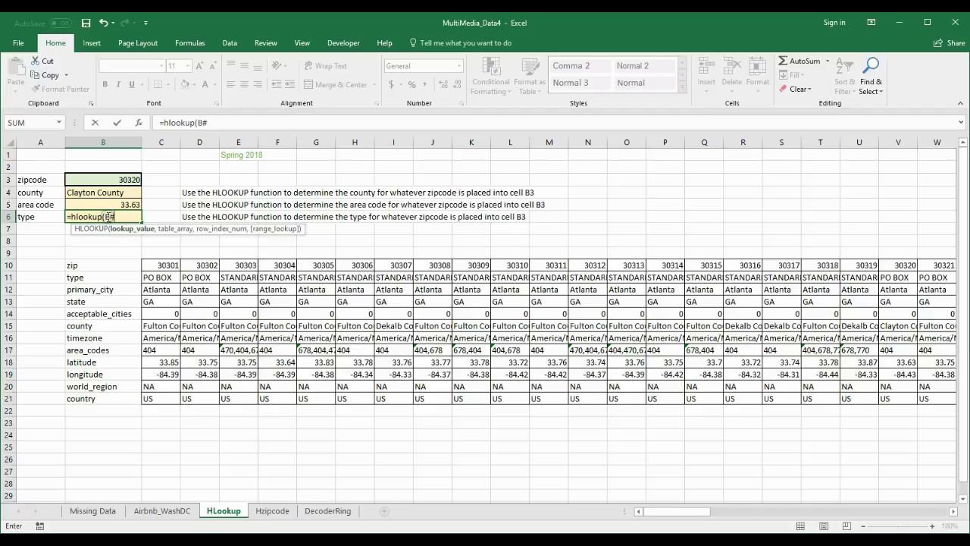
{"action": "key", "text": "BackSpace"}
{"action": "type", "text": "3,"}
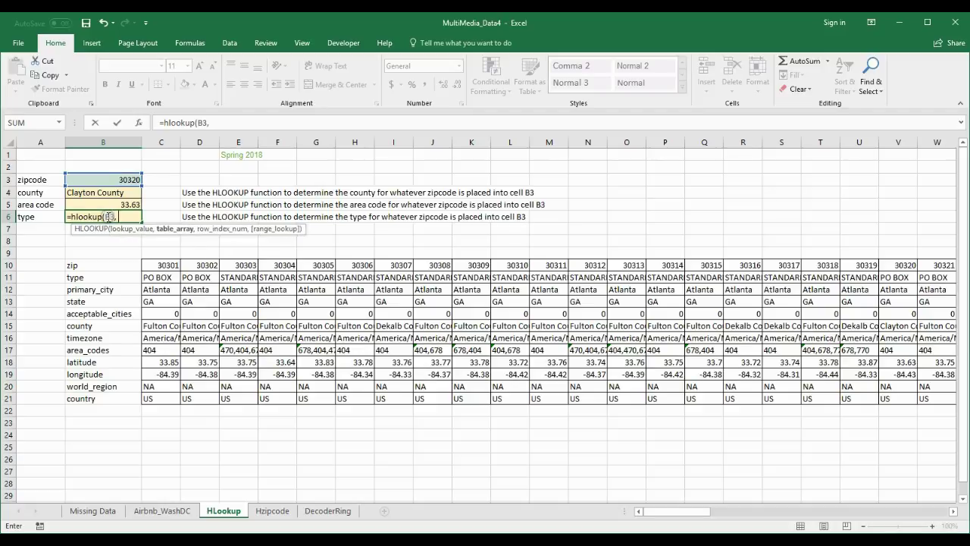
{"action": "type", "text": " table, 2"}
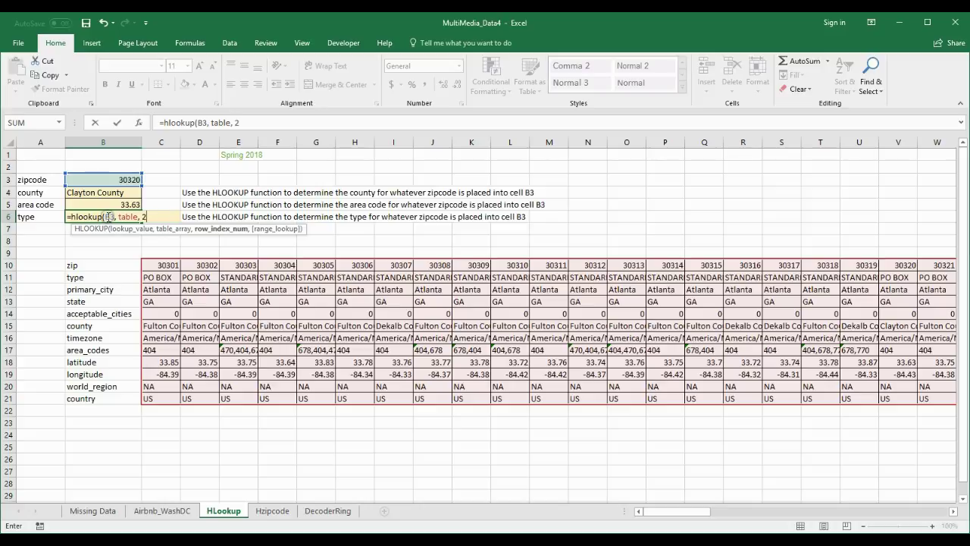
{"action": "type", "text": ","}
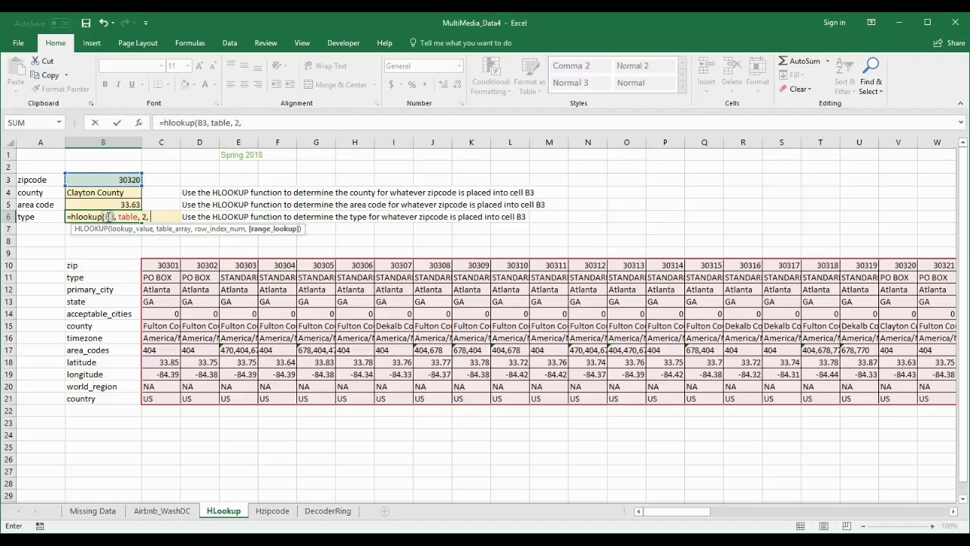
{"action": "type", "text": "L 0"}
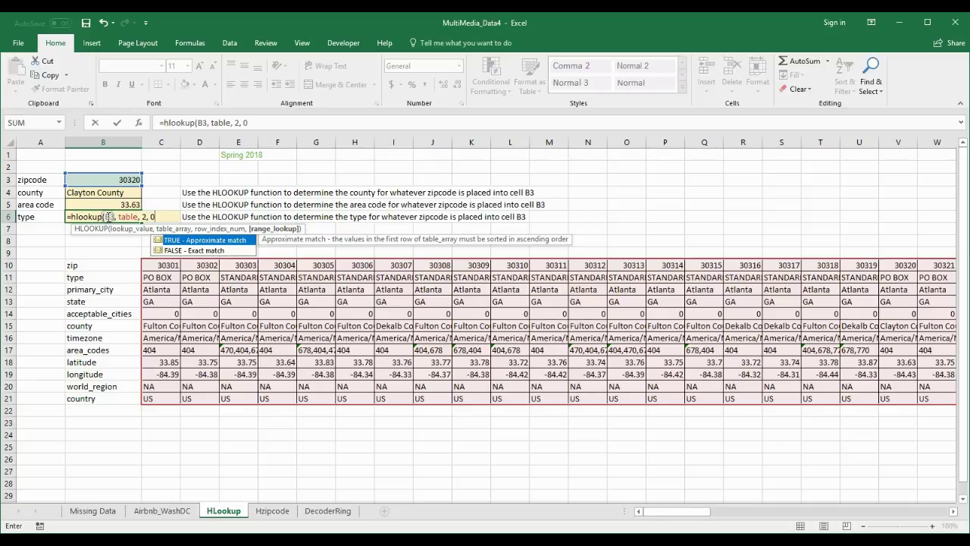
{"action": "key", "text": "Return"}
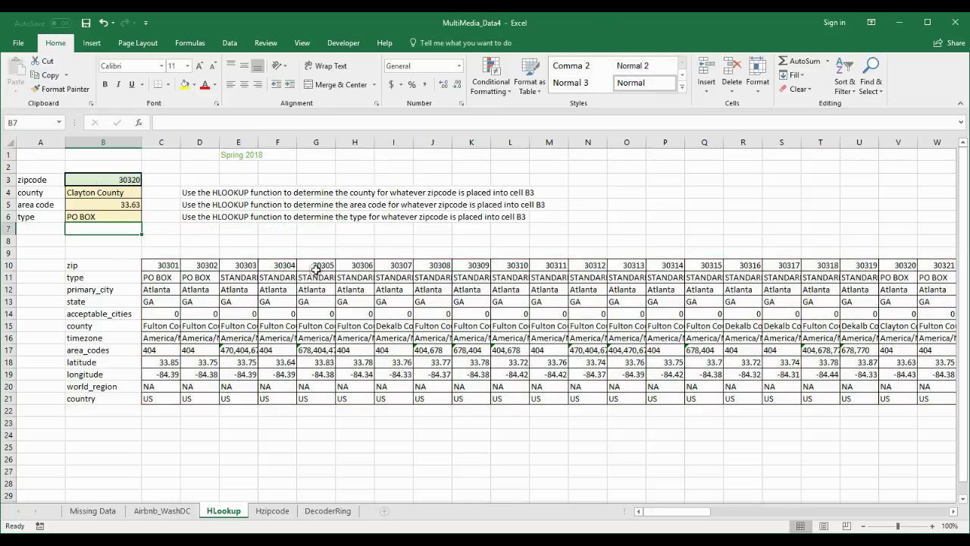
Check the lookup results against the data column for zip code 30320 and inspect the area code formula in B5.
{"action": "left_click", "coordinate": [898, 266]}
{"action": "left_click", "coordinate": [904, 135]}
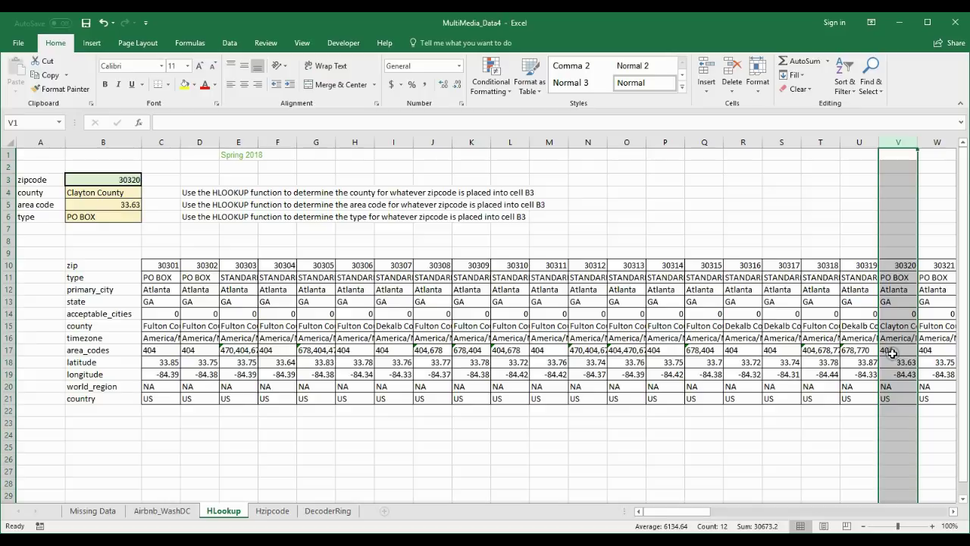
{"action": "left_click", "coordinate": [110, 209]}
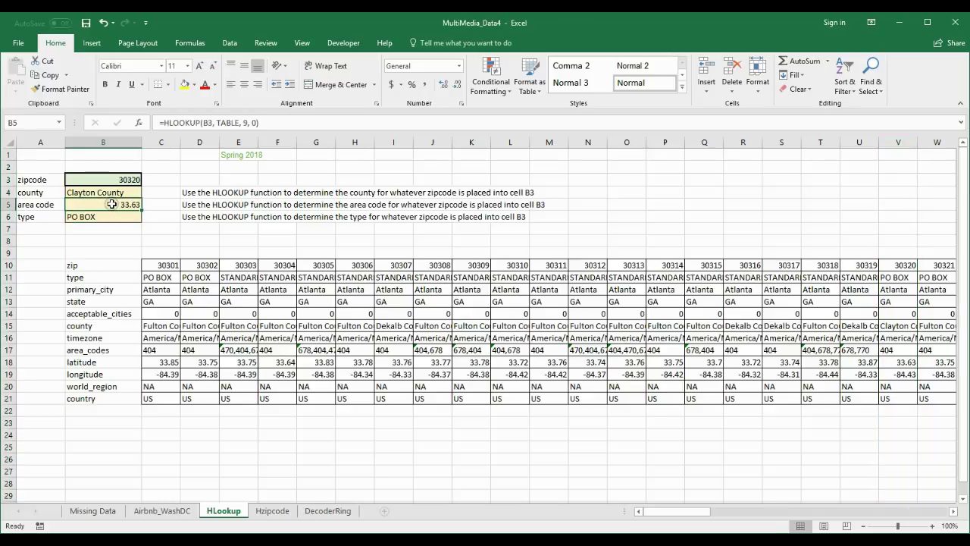
Change the row index in the area code formula in cell B5 to 8, giving =HLOOKUP(B3, TABLE, 8, 0).
{"action": "double_click", "coordinate": [109, 210]}
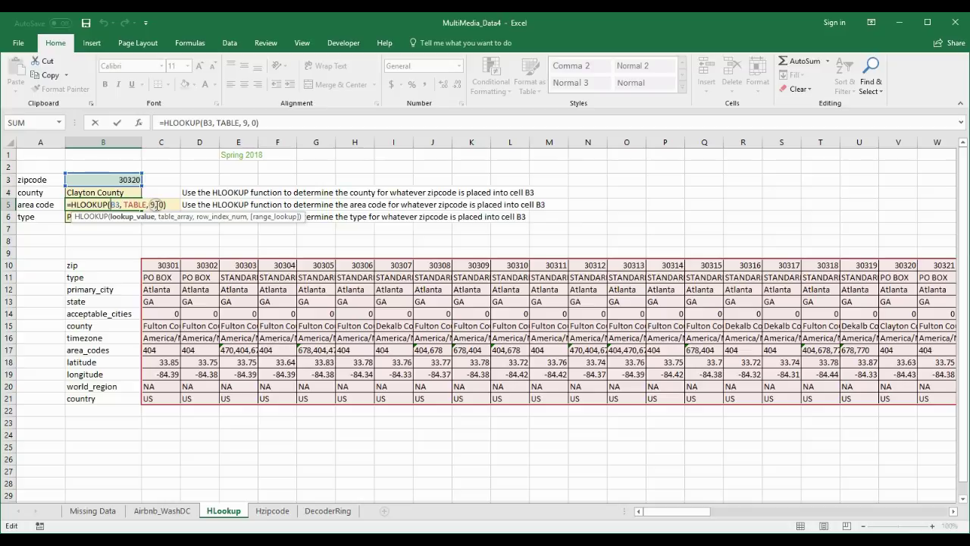
{"action": "left_click", "coordinate": [155, 204]}
{"action": "key", "text": "BackSpace"}
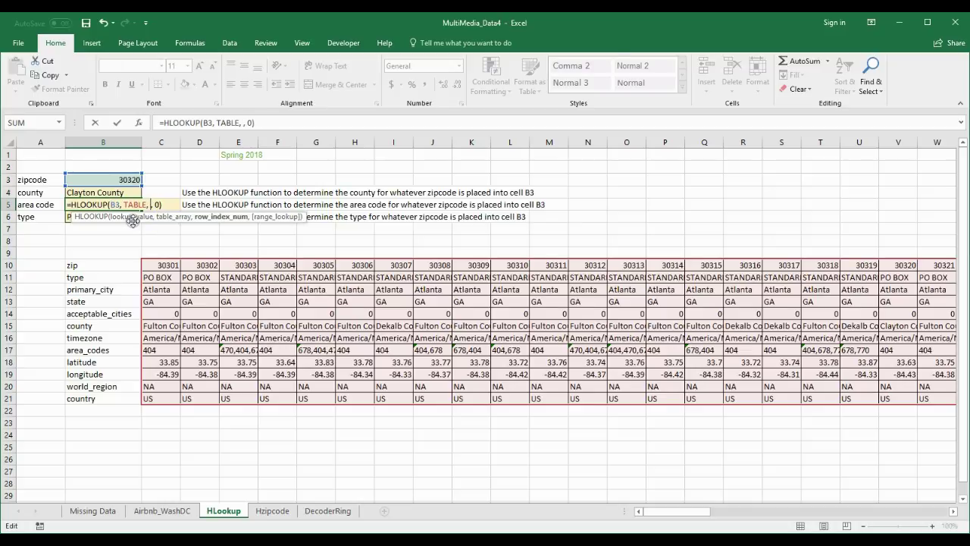
{"action": "type", "text": "U8"}
{"action": "key", "text": "BackSpace"}
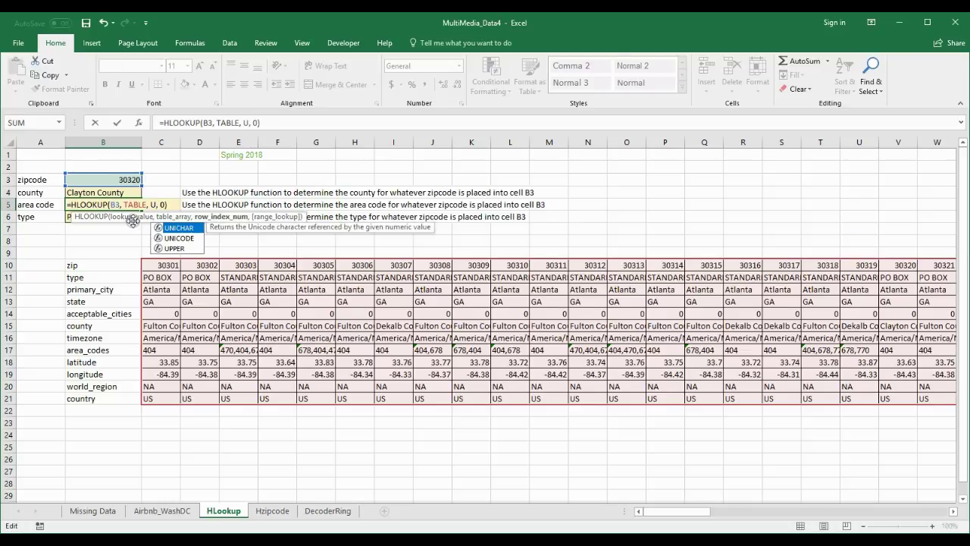
{"action": "key", "text": "BackSpace"}
{"action": "type", "text": "8"}
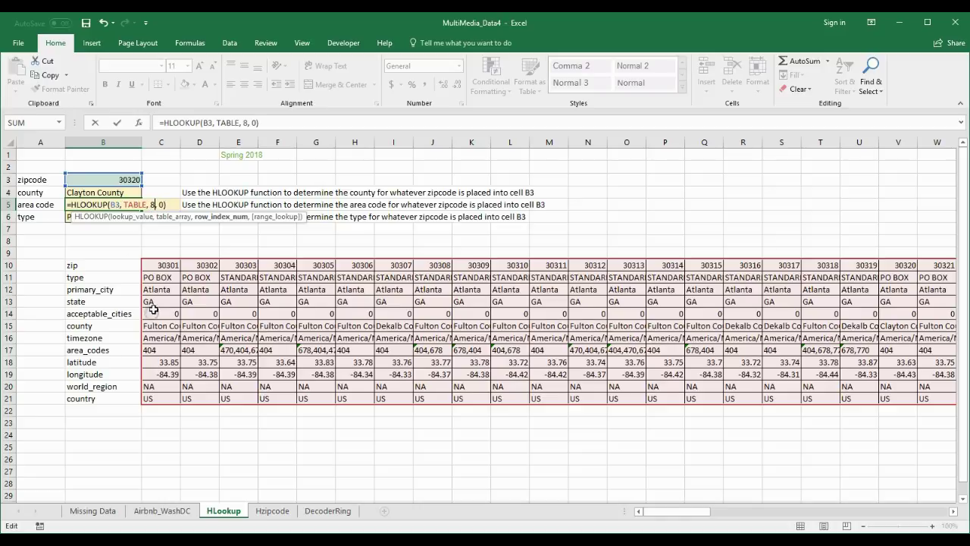
{"action": "key", "text": "ctrl+Return"}
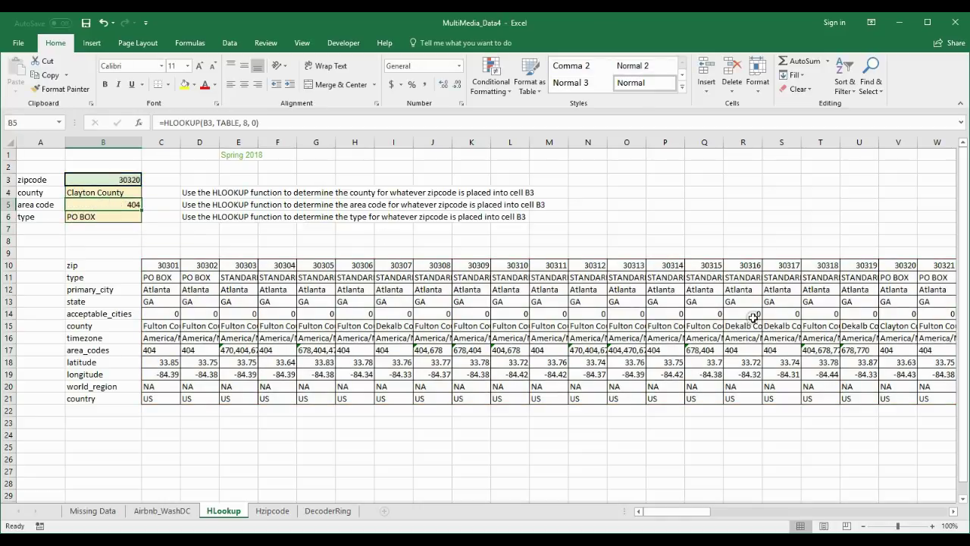
Compare the area code and county results with the data column for zip code 30320.
{"action": "left_click", "coordinate": [895, 140]}
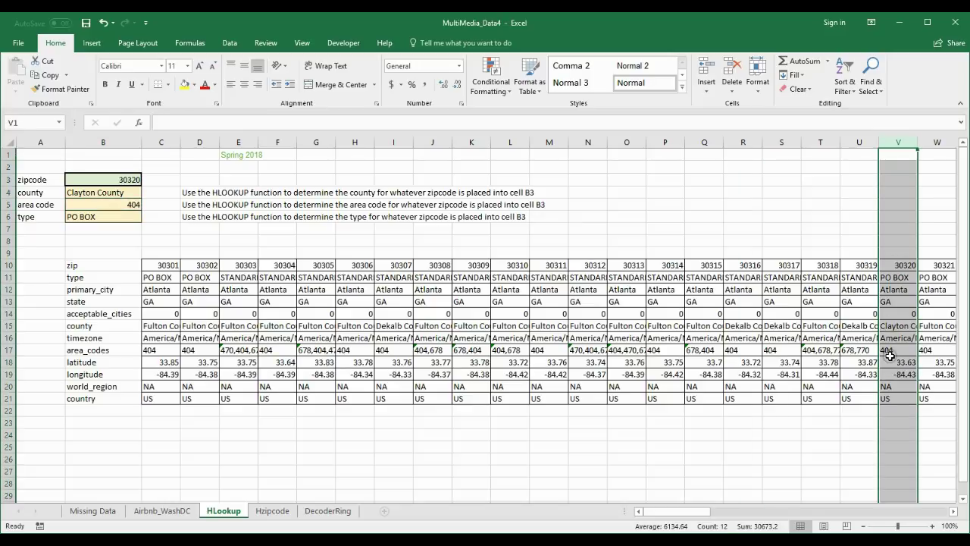
{"action": "left_click", "coordinate": [127, 193]}
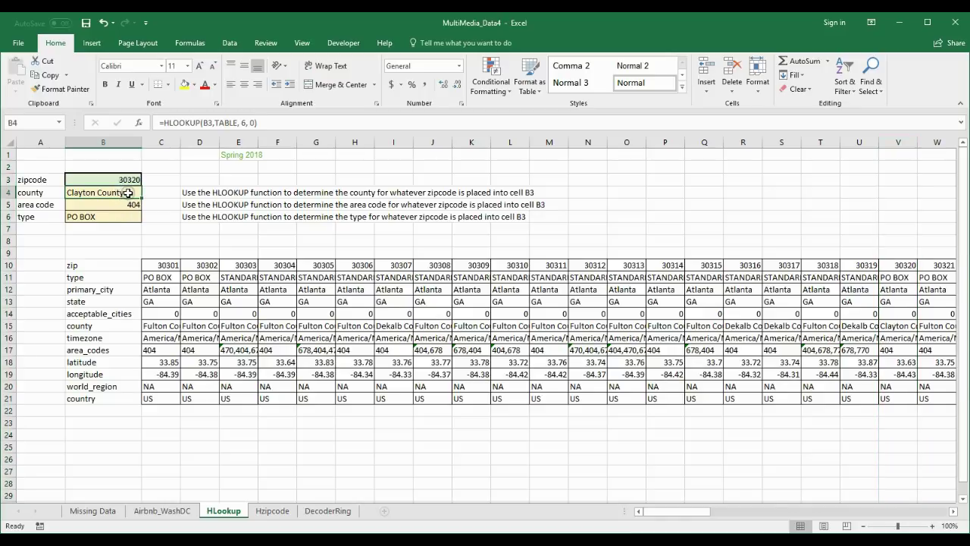
{"action": "left_click", "coordinate": [897, 142]}
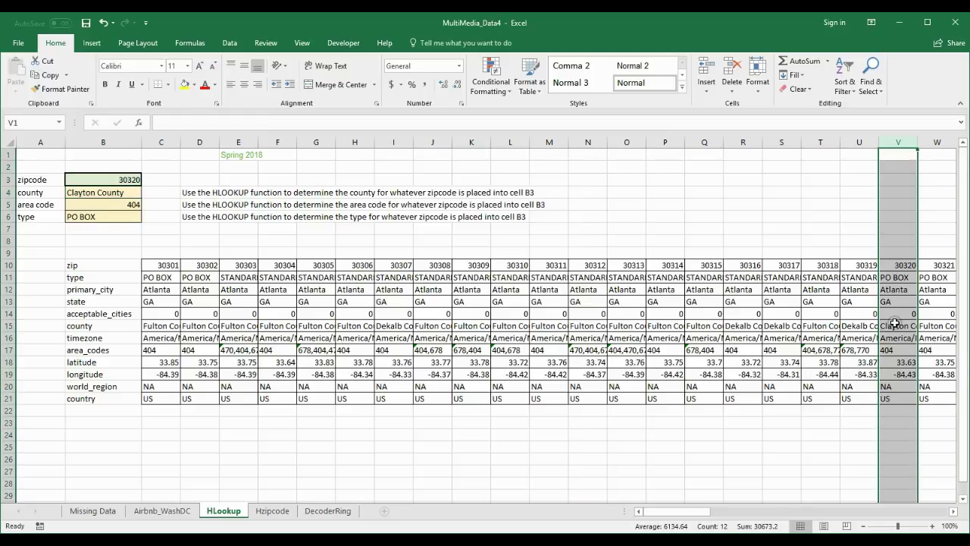
Set the zip code in cell B3 to 30311 and check the lookup results against that zip code's data column.
{"action": "left_click", "coordinate": [123, 179]}
{"action": "double_click", "coordinate": [122, 178]}
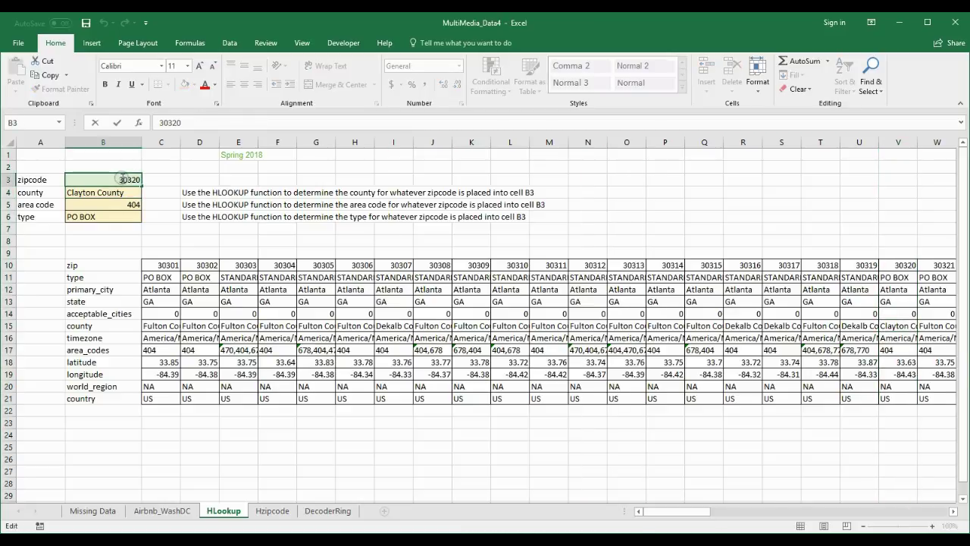
{"action": "left_click_drag", "start_coordinate": [100, 180], "coordinate": [159, 175]}
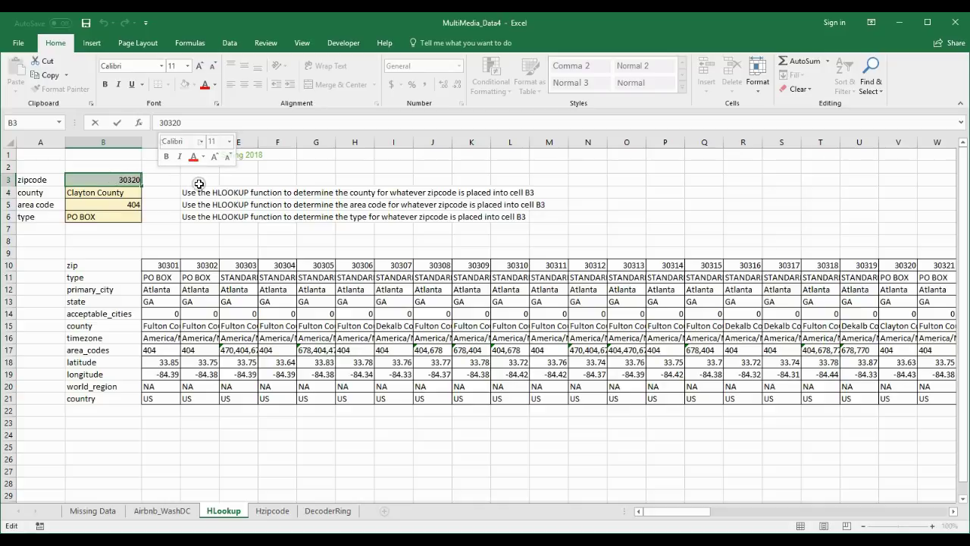
{"action": "type", "text": "30311"}
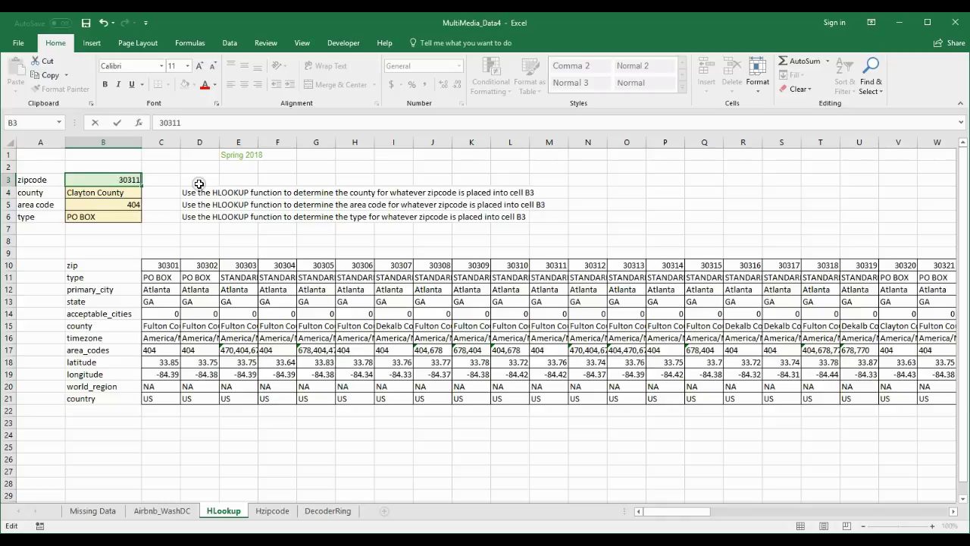
{"action": "key", "text": "Return"}
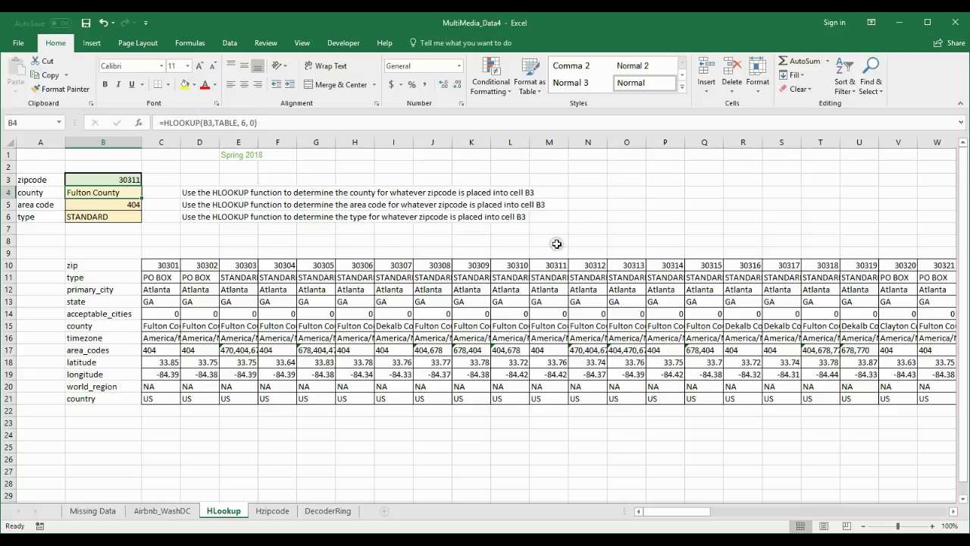
{"action": "left_click", "coordinate": [549, 142]}
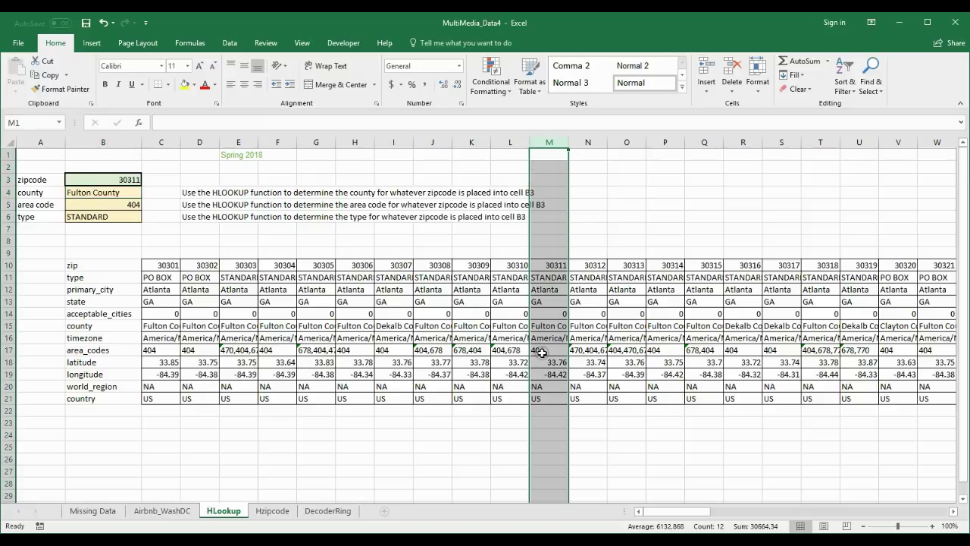
Test the lookups with another zip code by setting cell B3 to 30307.
{"action": "double_click", "coordinate": [133, 180]}
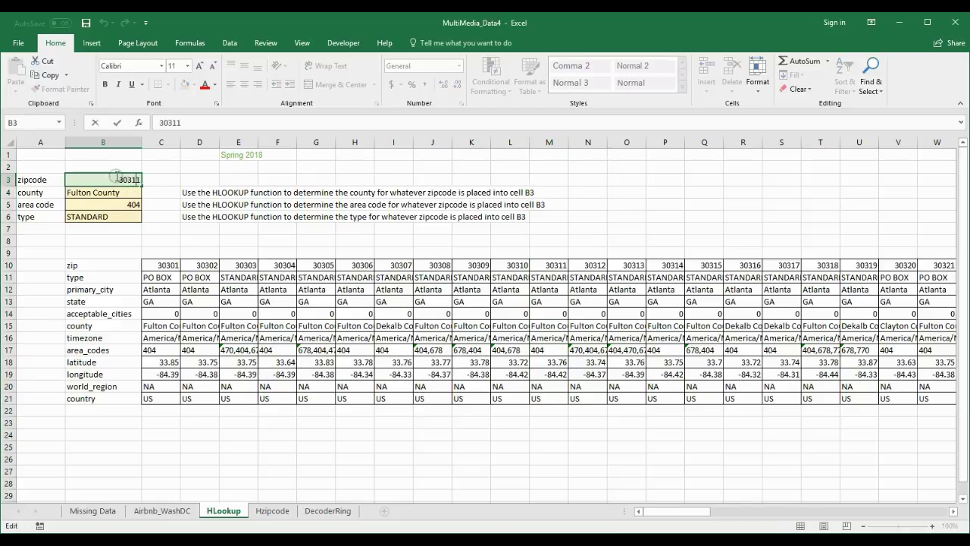
{"action": "double_click", "coordinate": [117, 179]}
{"action": "type", "text": "30"}
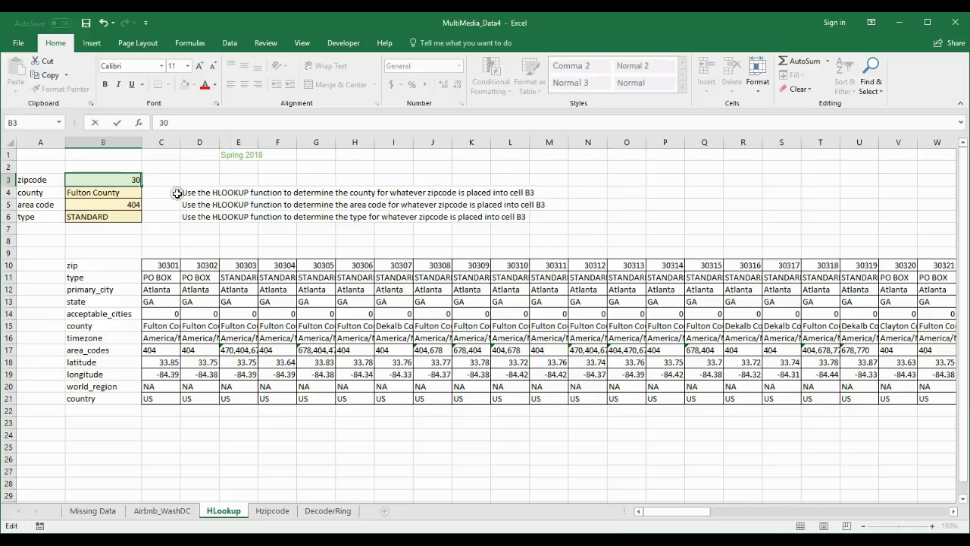
{"action": "type", "text": "307"}
{"action": "key", "text": "Return"}
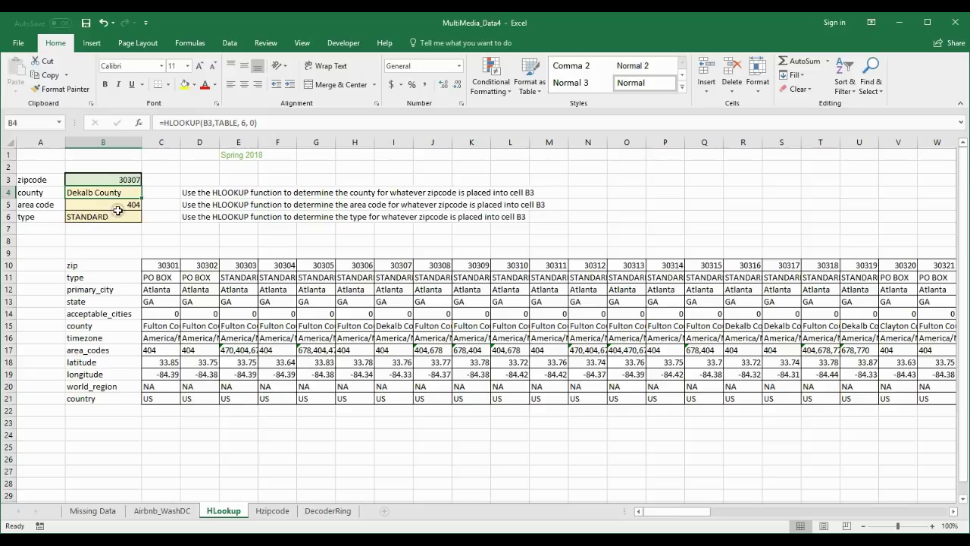
Replace the zip code in cell B3 with 30309 and inspect the area code lookup in cell B5.
{"action": "left_click", "coordinate": [125, 180]}
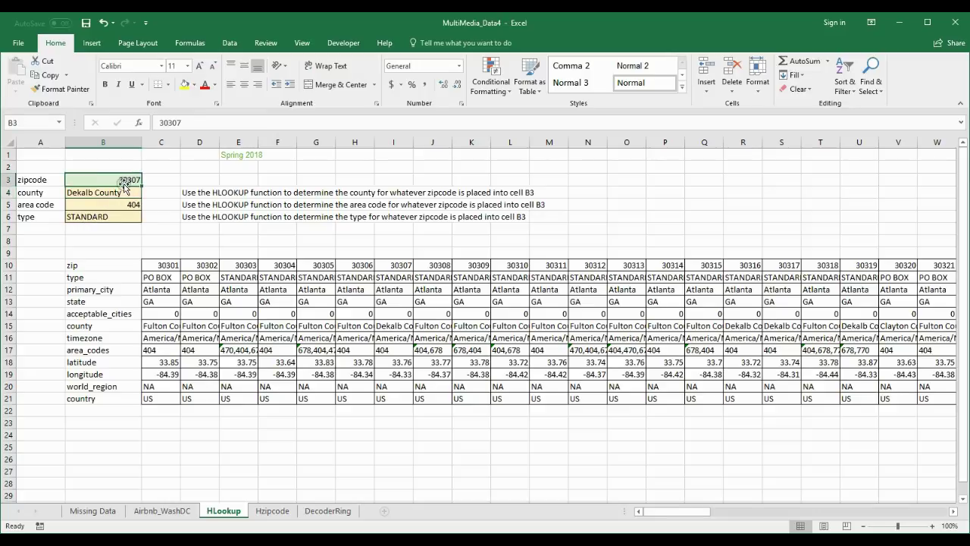
{"action": "double_click", "coordinate": [106, 185]}
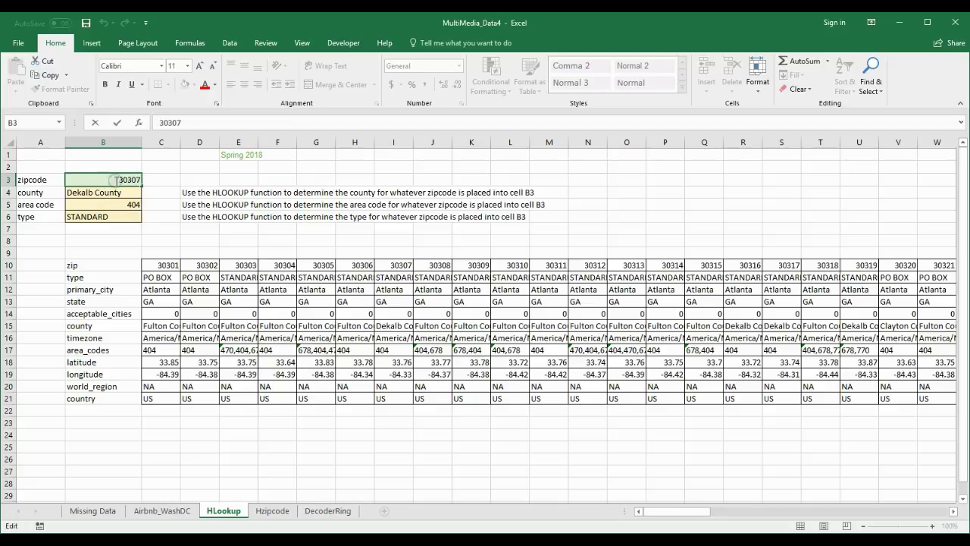
{"action": "left_click_drag", "start_coordinate": [106, 185], "coordinate": [162, 184]}
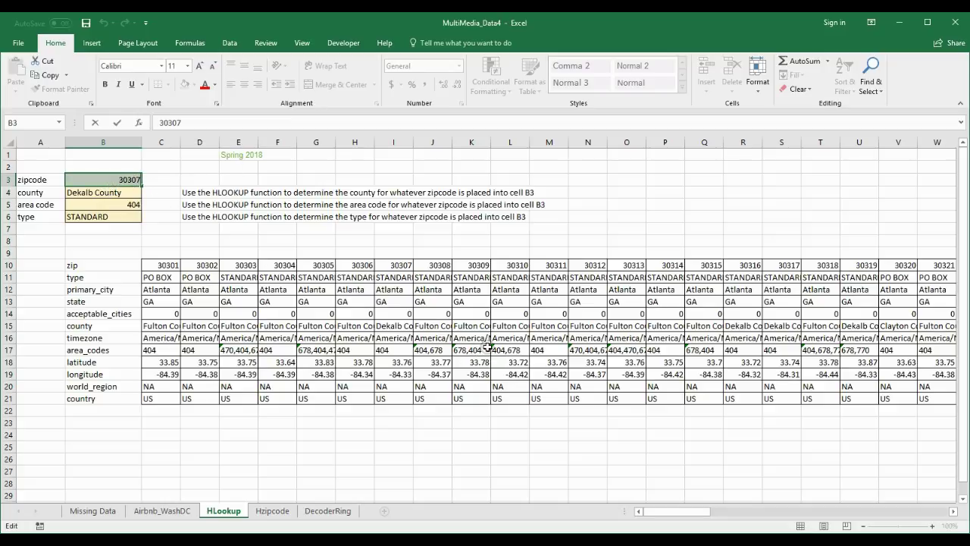
{"action": "type", "text": "30309"}
{"action": "key", "text": "Return"}
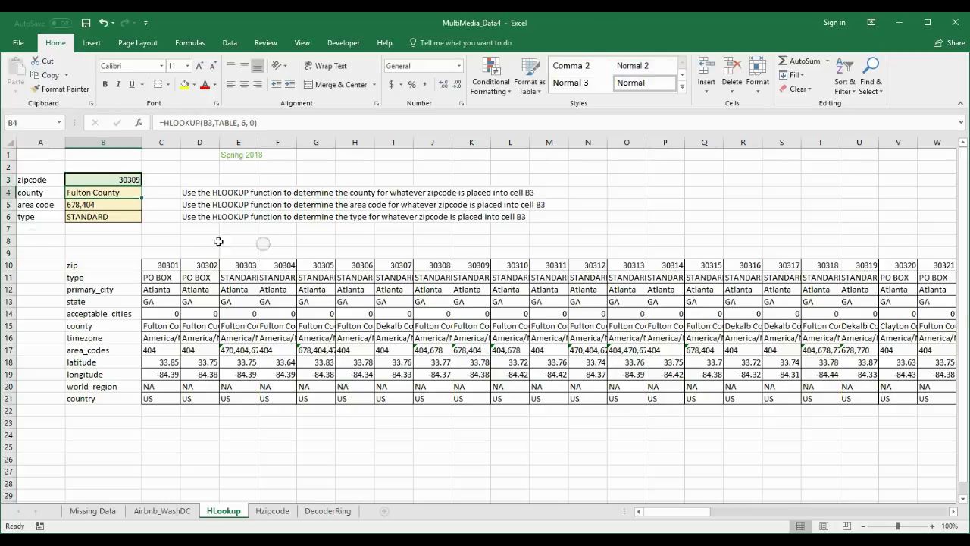
{"action": "left_click", "coordinate": [108, 205]}
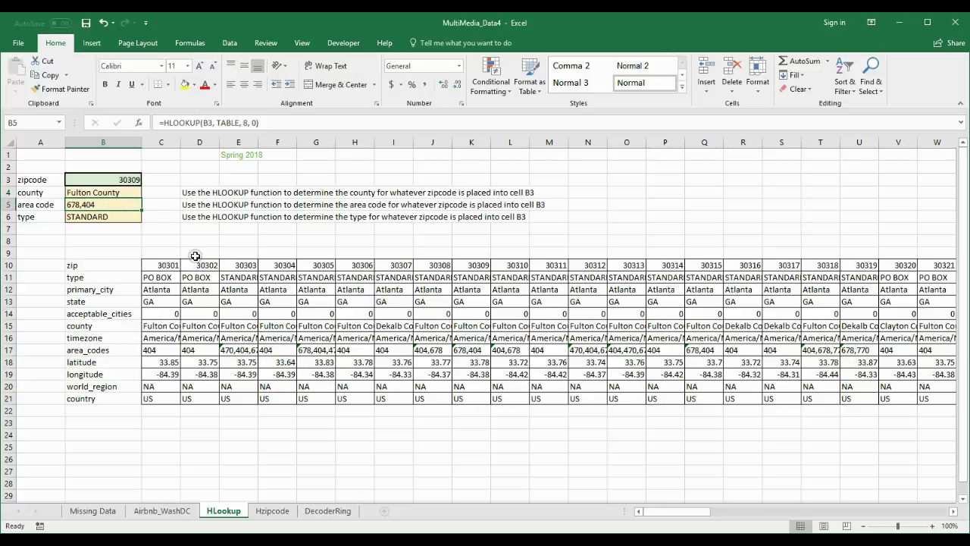